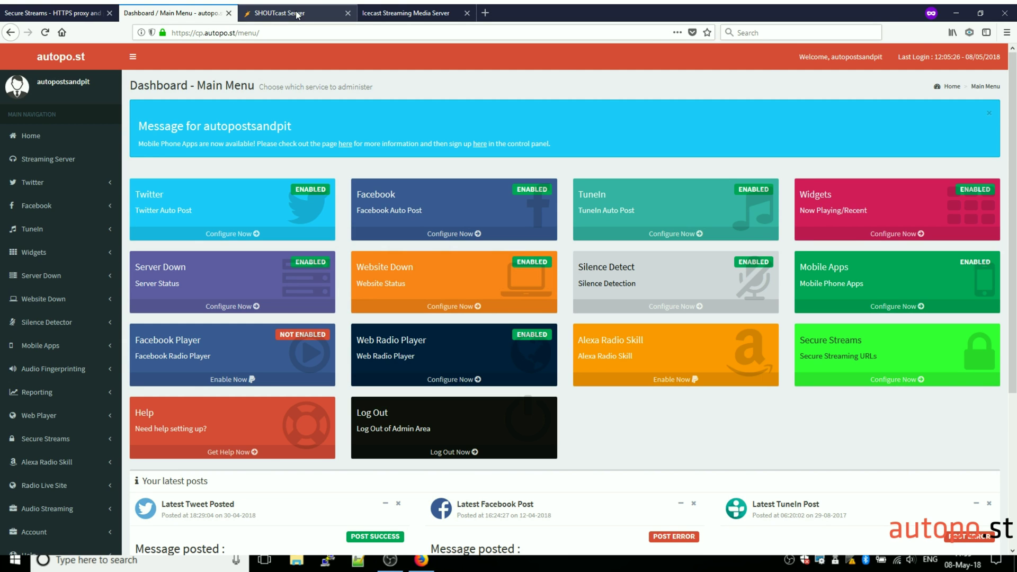
Step: Check the SHOUTcast and Icecast server addresses, and open the Secure Streams configuration from the autopo.st dashboard
{"action": "left_click", "coordinate": [297, 14]}
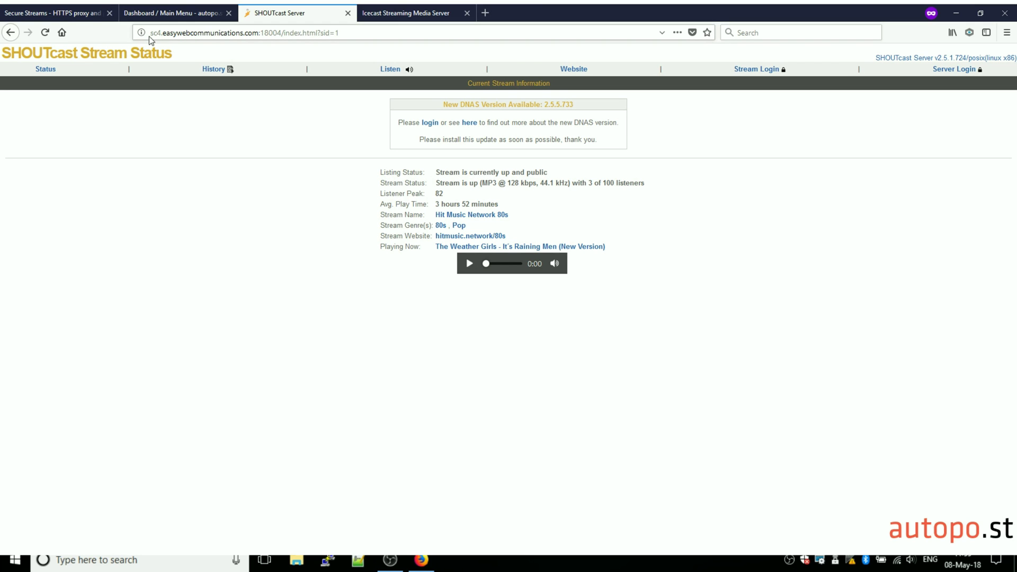
{"action": "left_click", "coordinate": [406, 12]}
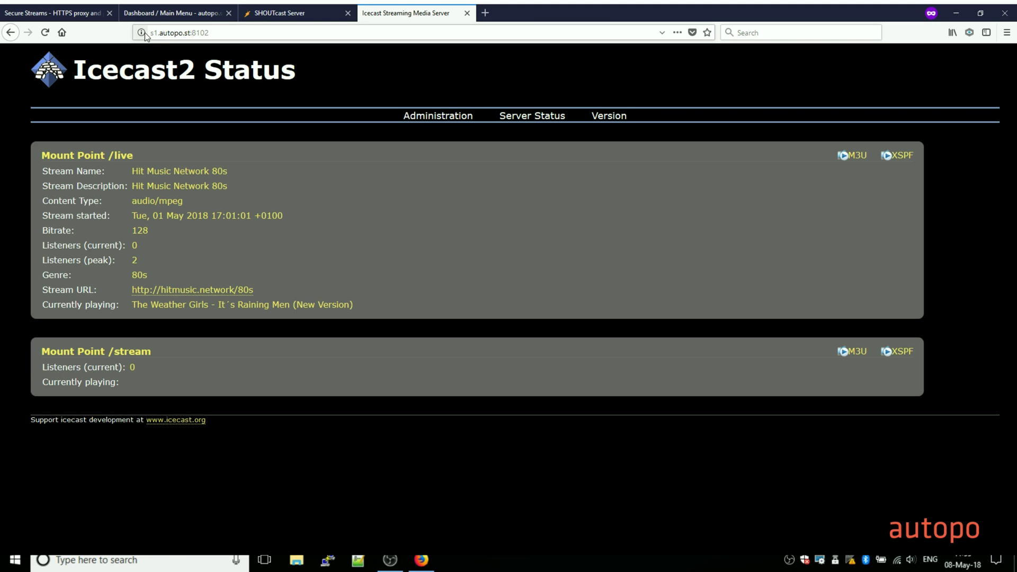
{"action": "left_click", "coordinate": [159, 11]}
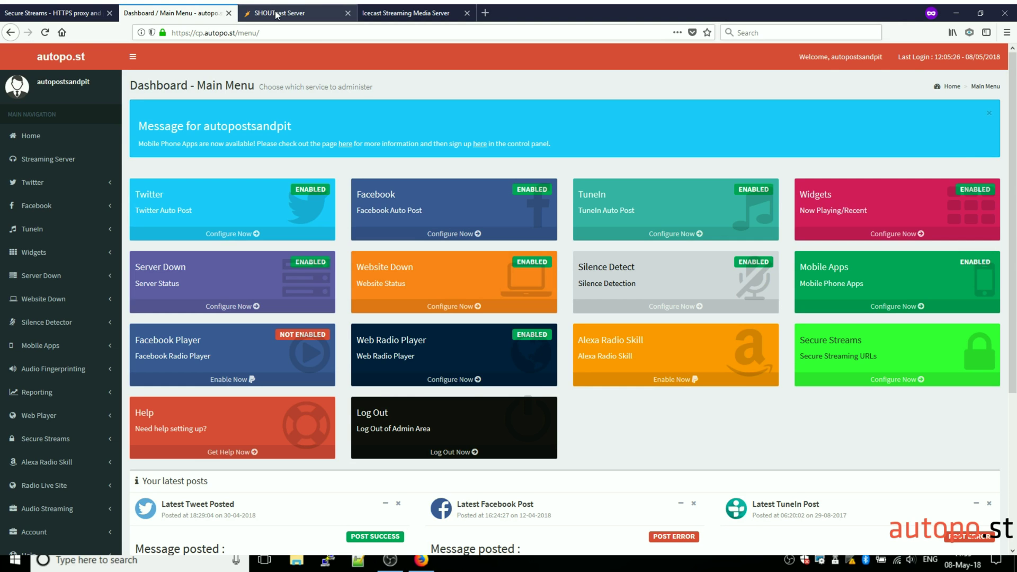
{"action": "left_click", "coordinate": [895, 381]}
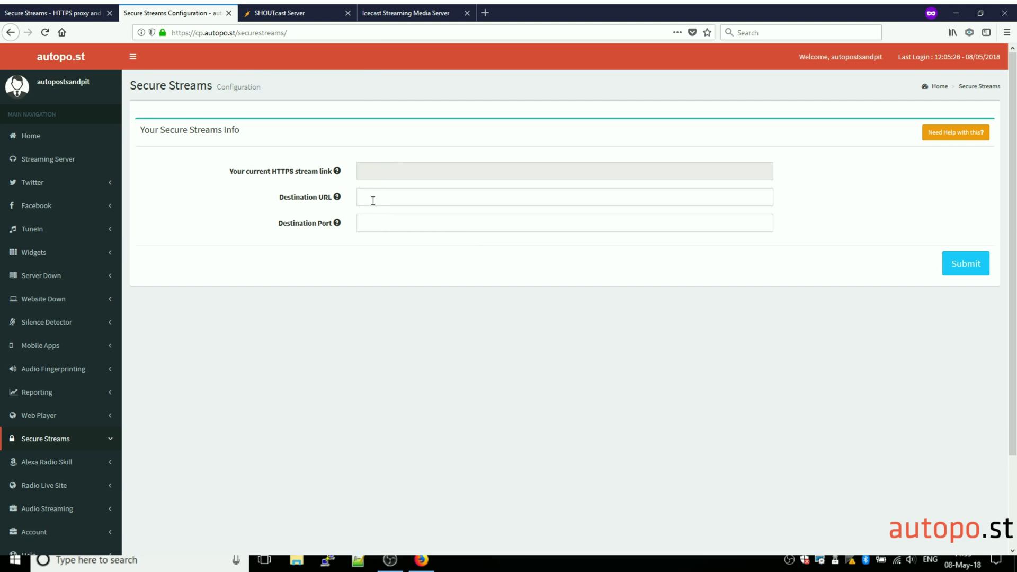
{"action": "left_click", "coordinate": [280, 15]}
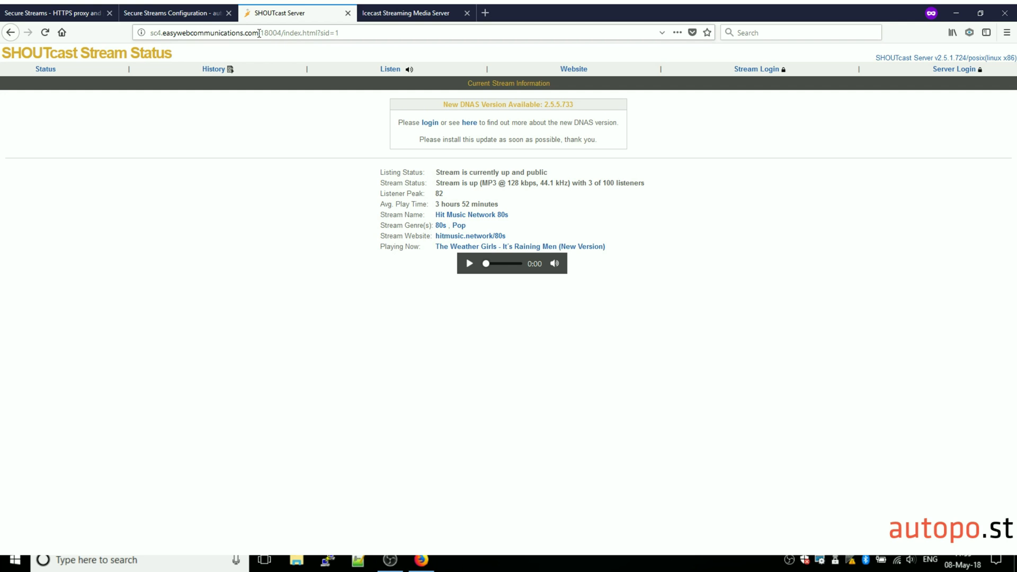
{"action": "left_click", "coordinate": [186, 13]}
{"action": "left_click", "coordinate": [396, 194]}
{"action": "type", "text": "sc4"}
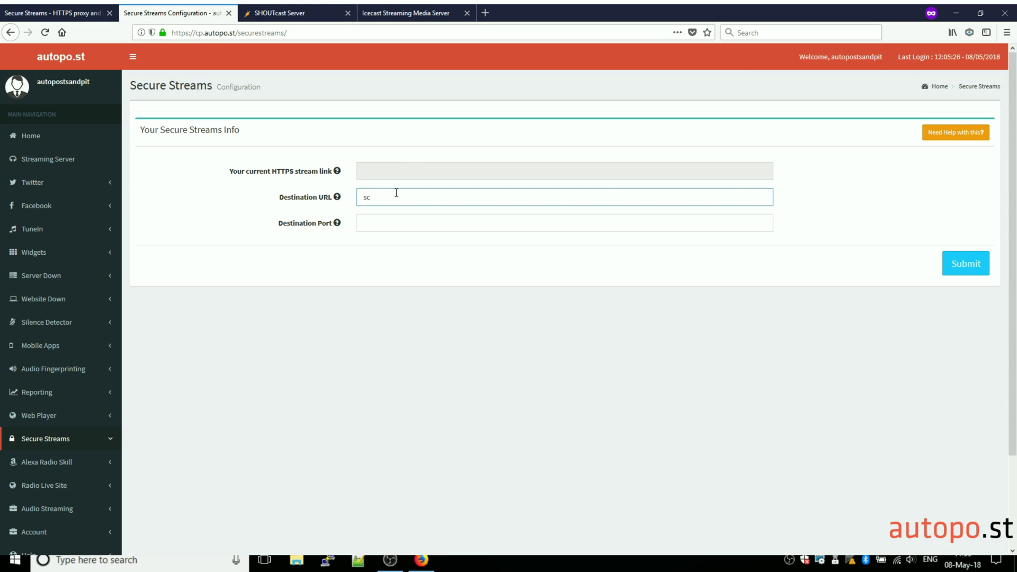
{"action": "key", "text": "BackSpace"}
{"action": "key", "text": "BackSpace"}
{"action": "key", "text": "BackSpace"}
{"action": "type", "text": "http://sc4:"}
{"action": "type", "text": "eas"}
{"action": "type", "text": "ycom"}
{"action": "key", "text": "BackSpace"}
{"action": "key", "text": "BackSpace"}
{"action": "key", "text": "BackSpace"}
{"action": "type", "text": "webcommunications.com"}
Step: Set the Destination Port to 18004, check it against the SHOUTcast server's address, and submit the configuration
{"action": "key", "text": "Tab"}
{"action": "type", "text": "1"}
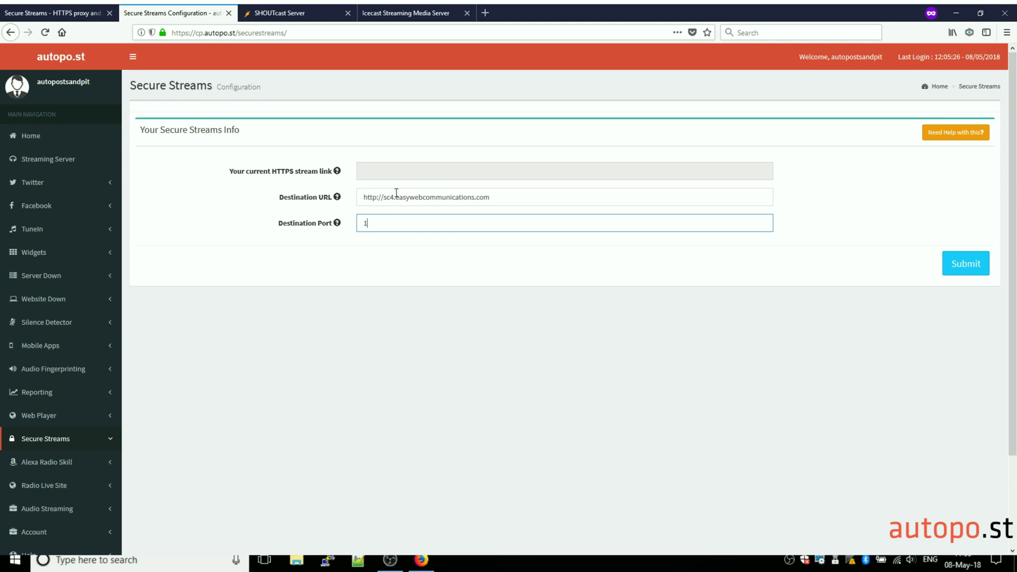
{"action": "type", "text": "8004"}
{"action": "left_click", "coordinate": [273, 13]}
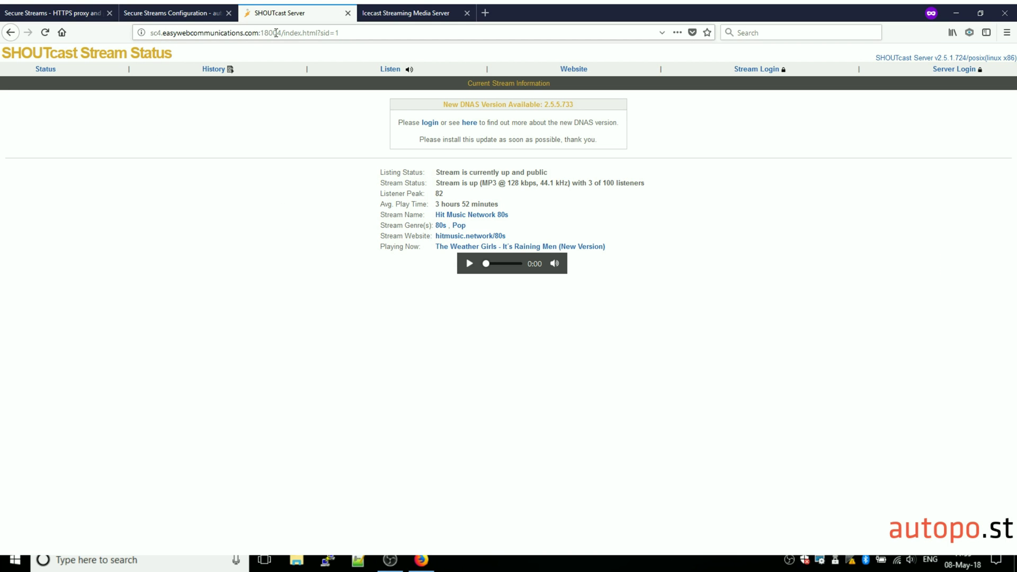
{"action": "left_click", "coordinate": [186, 14]}
{"action": "left_click", "coordinate": [416, 223]}
{"action": "left_click", "coordinate": [299, 12]}
{"action": "left_click", "coordinate": [174, 13]}
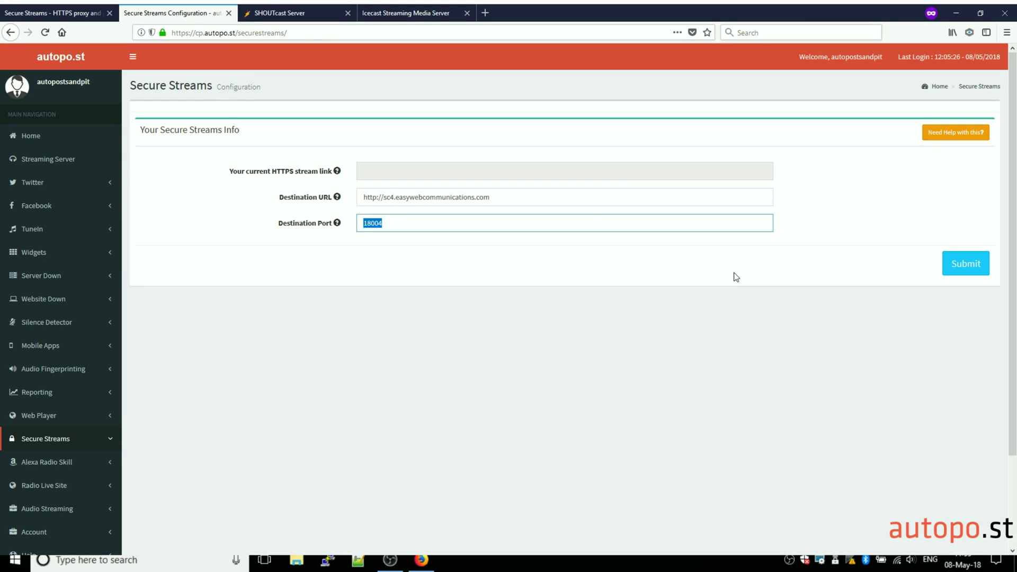
{"action": "left_click", "coordinate": [971, 265]}
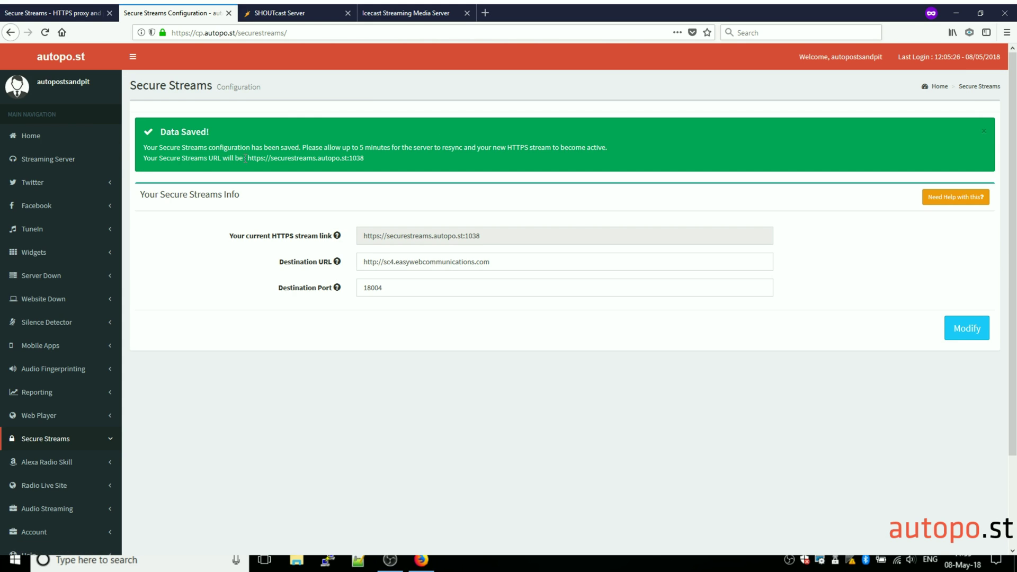
{"action": "left_click_drag", "start_coordinate": [249, 158], "coordinate": [380, 160]}
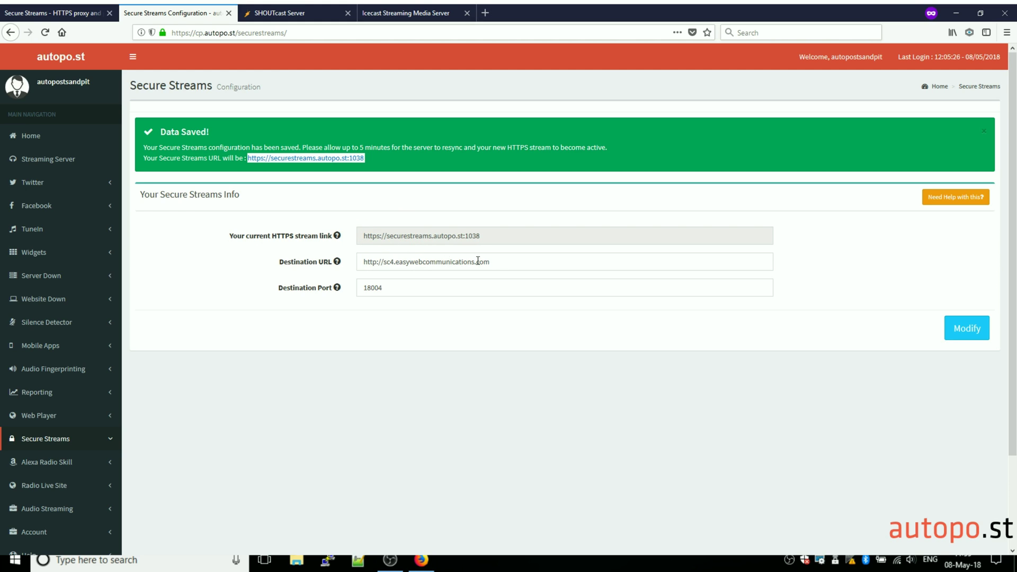
{"action": "left_click", "coordinate": [275, 12]}
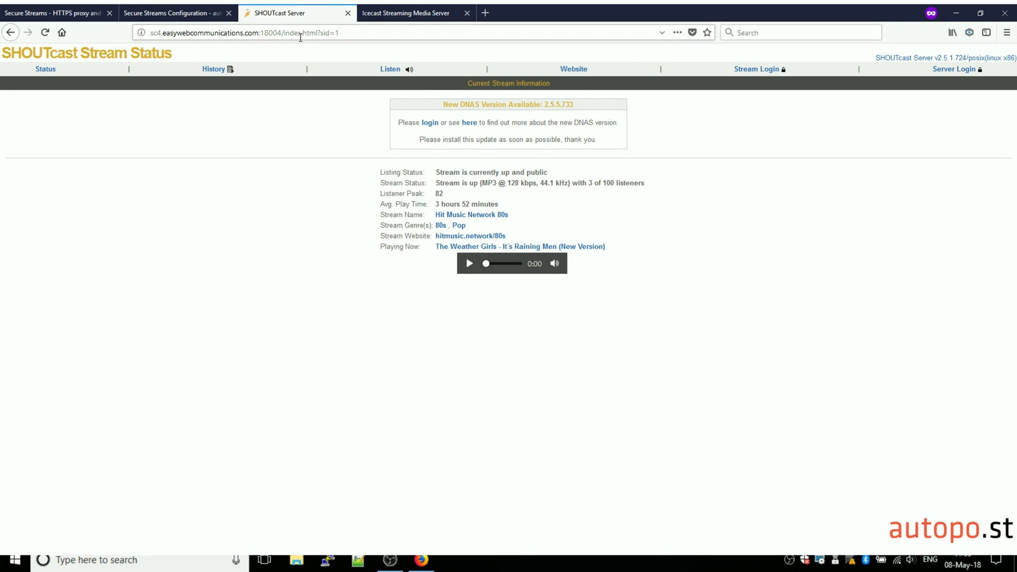
{"action": "left_click", "coordinate": [487, 13]}
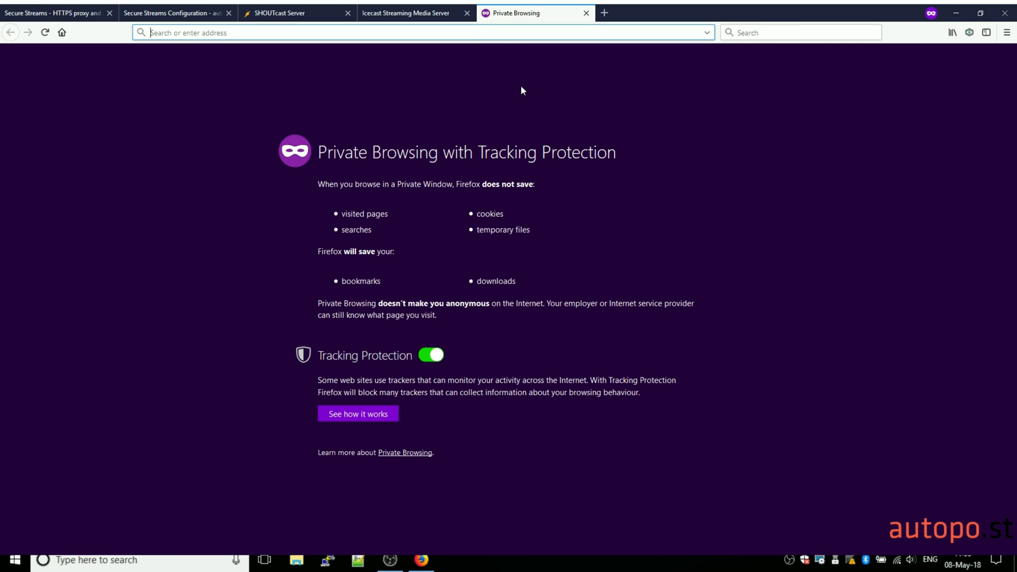
{"action": "type", "text": "https://securestreams.autopo.st:1038/index.html?sid=1"}
{"action": "key", "text": "Return"}
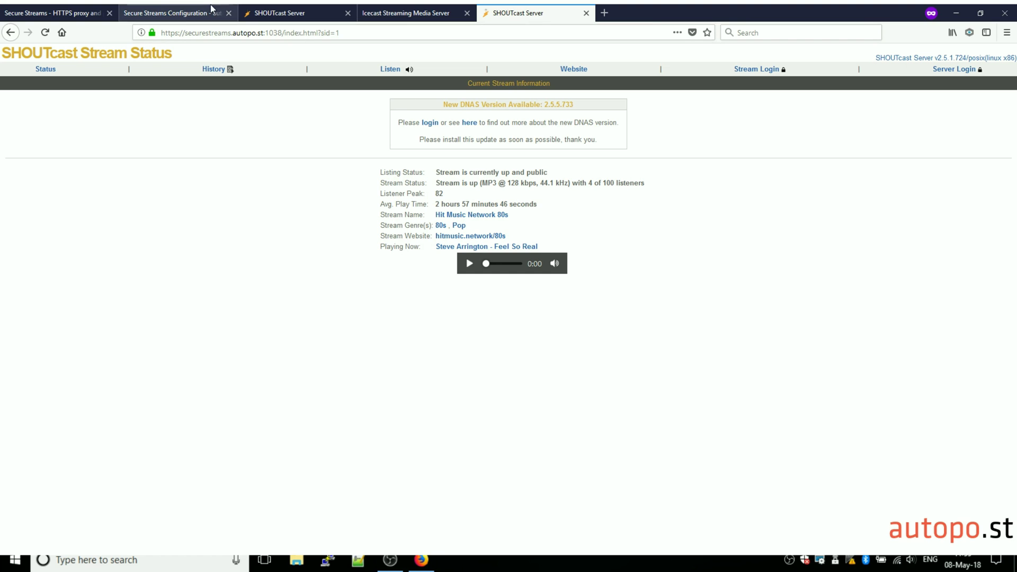
Step: Compare the original SHOUTcast status page and its address with the HTTPS version
{"action": "left_click", "coordinate": [288, 14]}
{"action": "left_click", "coordinate": [529, 14]}
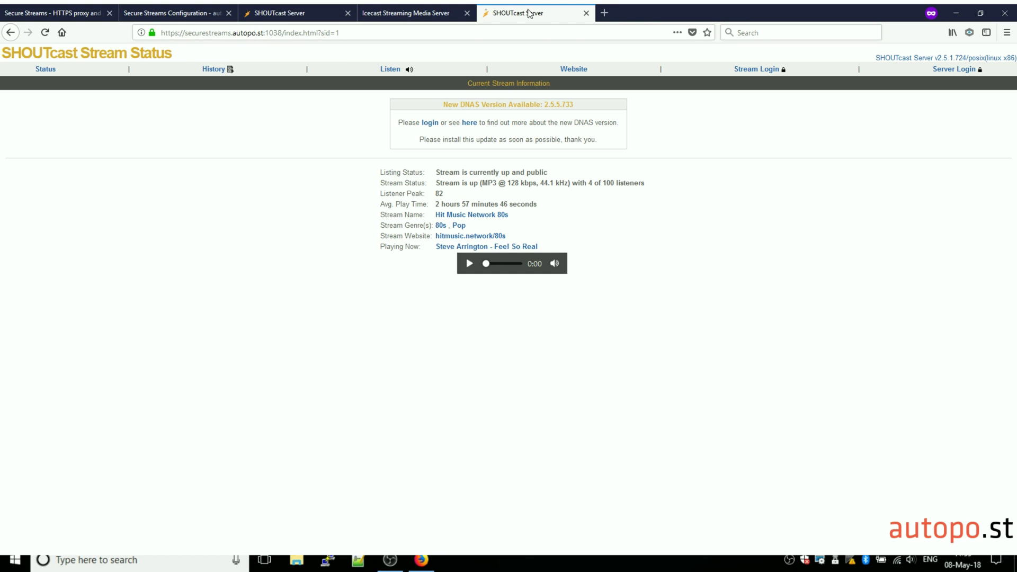
{"action": "left_click", "coordinate": [276, 10]}
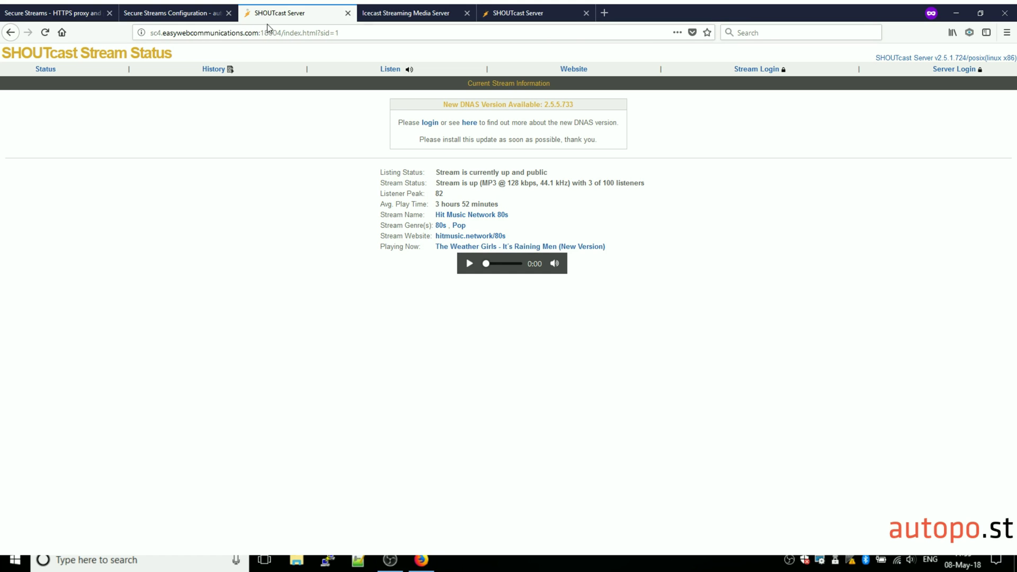
{"action": "left_click", "coordinate": [525, 14]}
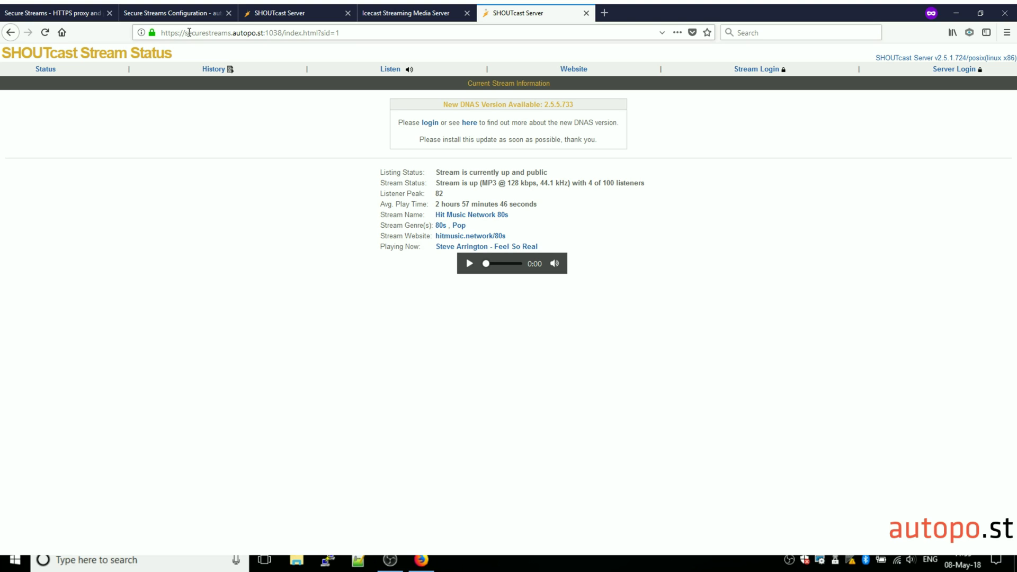
{"action": "left_click_drag", "start_coordinate": [164, 33], "coordinate": [359, 30]}
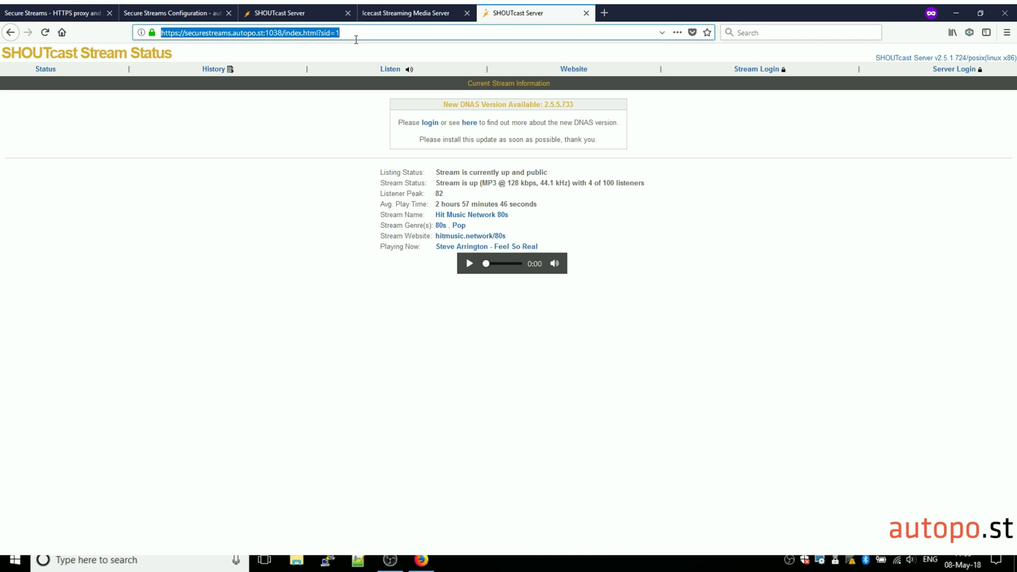
{"action": "left_click", "coordinate": [286, 10]}
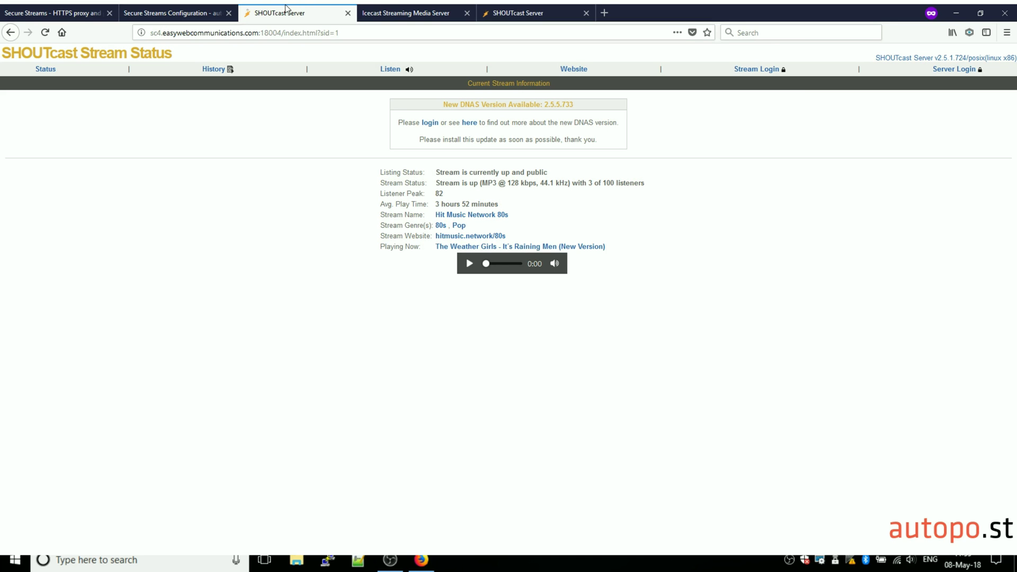
{"action": "left_click", "coordinate": [518, 13]}
{"action": "left_click", "coordinate": [360, 33]}
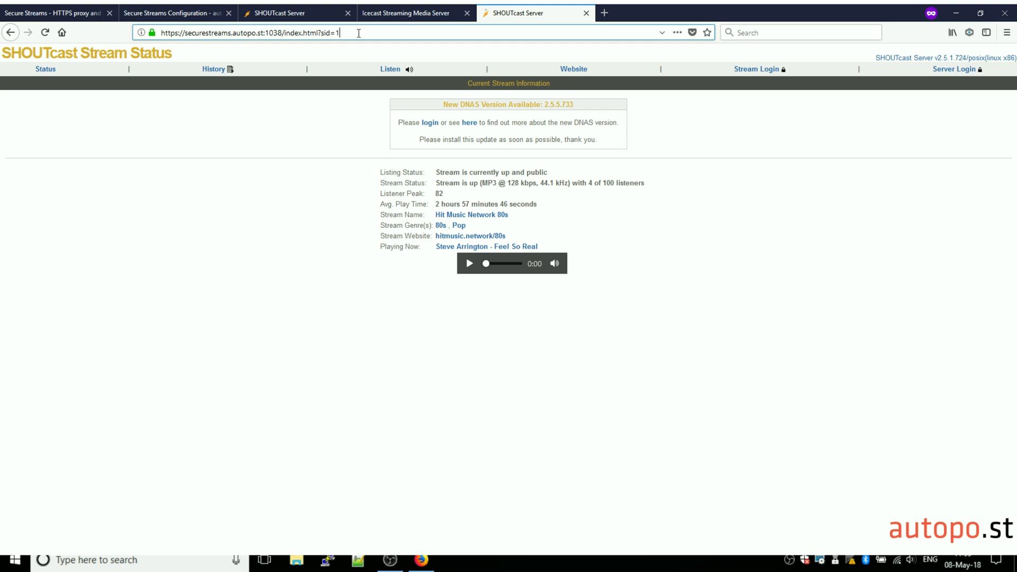
{"action": "left_click", "coordinate": [388, 13]}
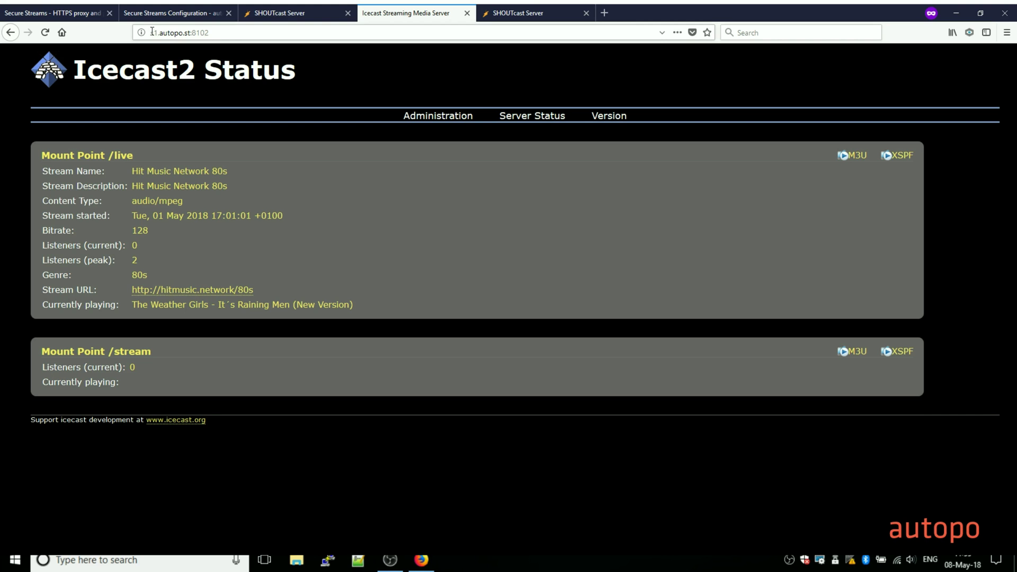
{"action": "left_click_drag", "start_coordinate": [151, 33], "coordinate": [190, 33]}
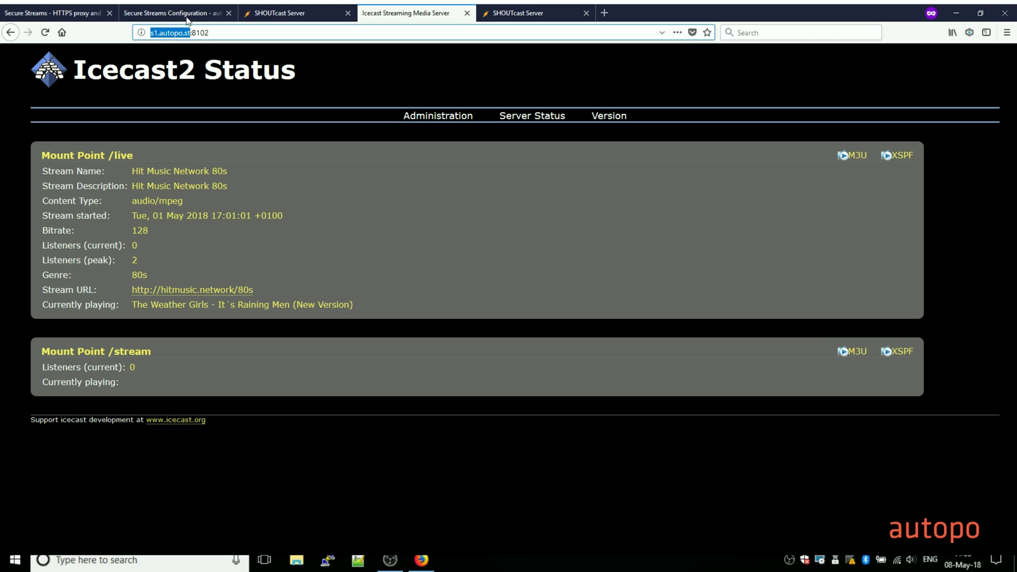
{"action": "left_click", "coordinate": [186, 16]}
{"action": "left_click_drag", "start_coordinate": [538, 262], "coordinate": [385, 261]}
{"action": "type", "text": "s1.autopo.st"}
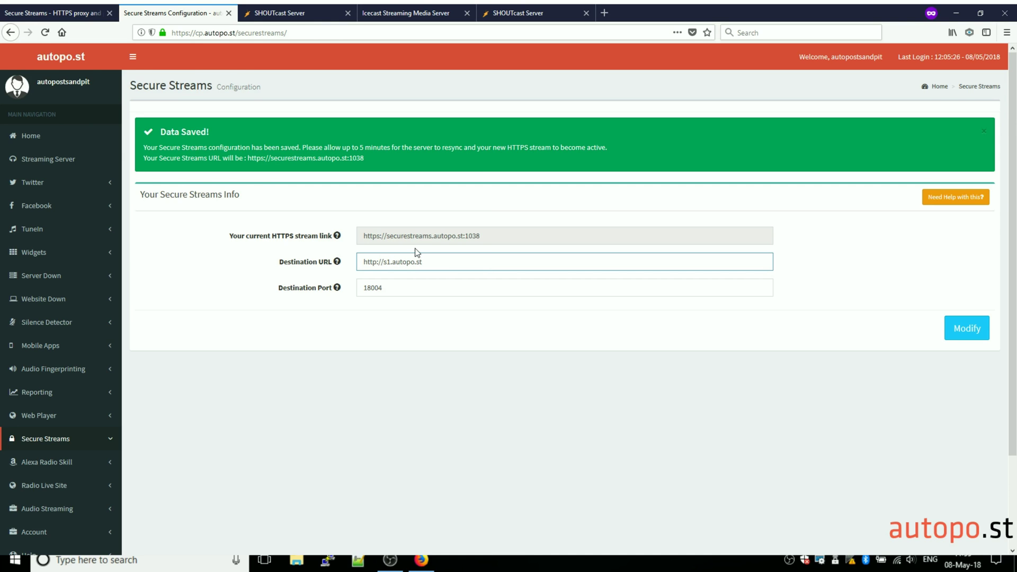
Step: Set the Destination Port to the Icecast server's port 8102 and save the modified stream configuration
{"action": "left_click", "coordinate": [405, 14]}
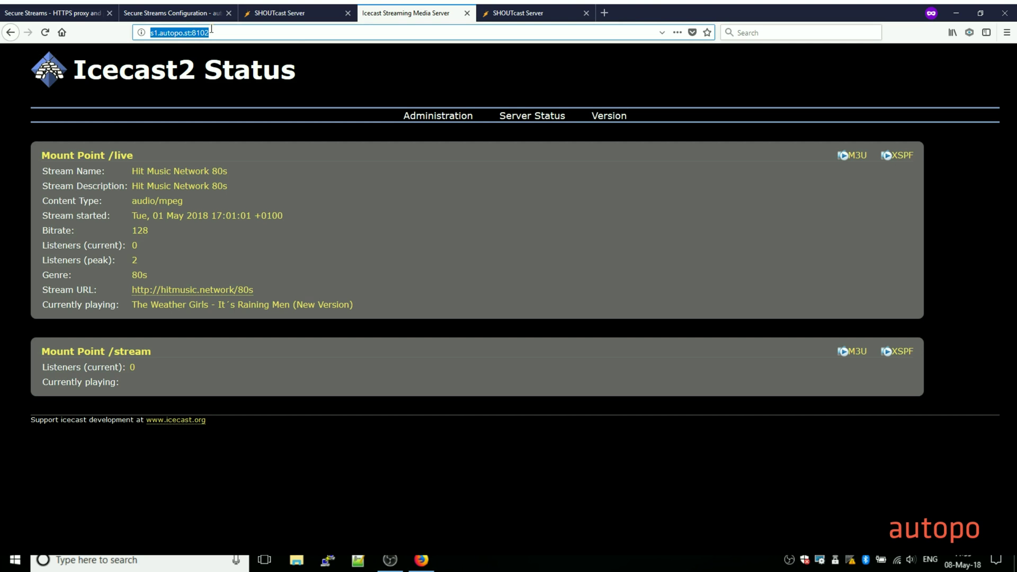
{"action": "left_click", "coordinate": [188, 14]}
{"action": "double_click", "coordinate": [396, 289]}
{"action": "type", "text": "8102"}
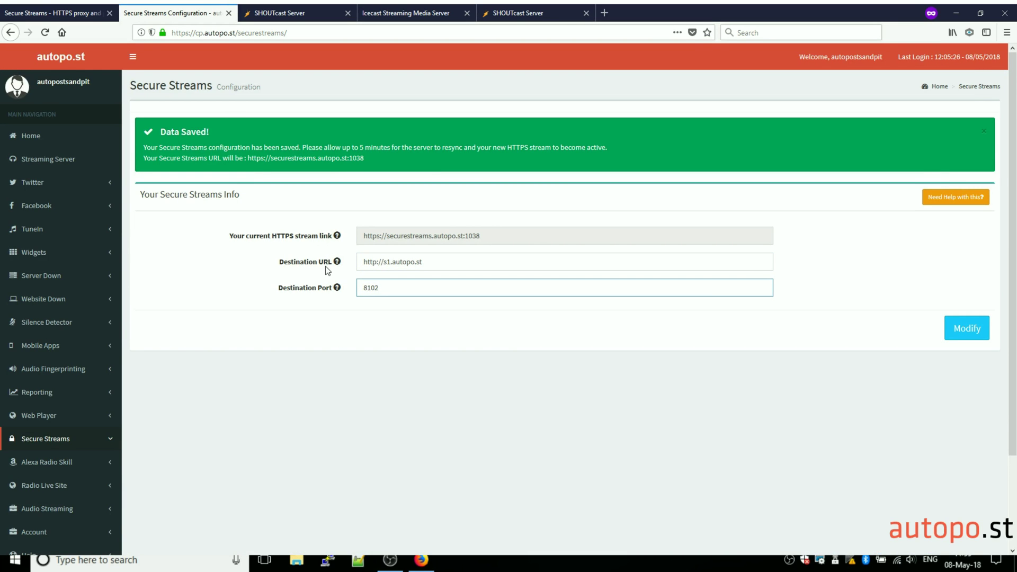
{"action": "left_click", "coordinate": [966, 328]}
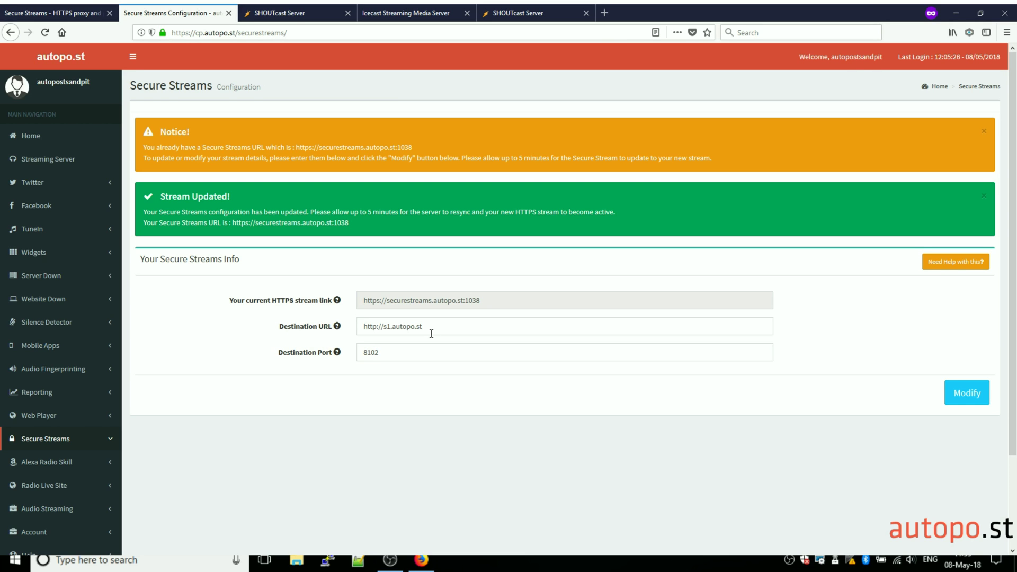
{"action": "left_click_drag", "start_coordinate": [362, 326], "coordinate": [433, 332]}
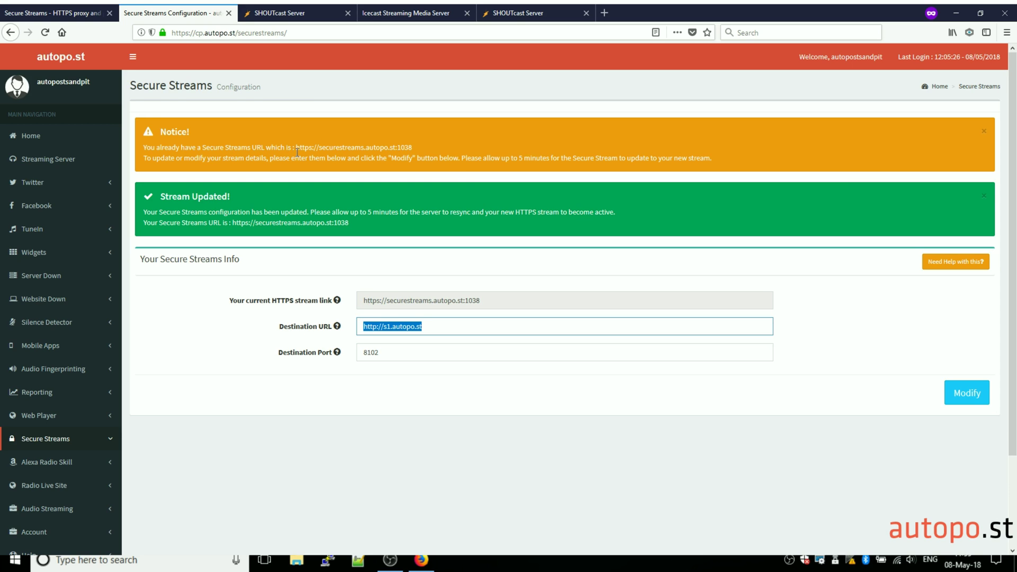
{"action": "left_click_drag", "start_coordinate": [296, 148], "coordinate": [407, 146]}
{"action": "key", "text": "ctrl+c"}
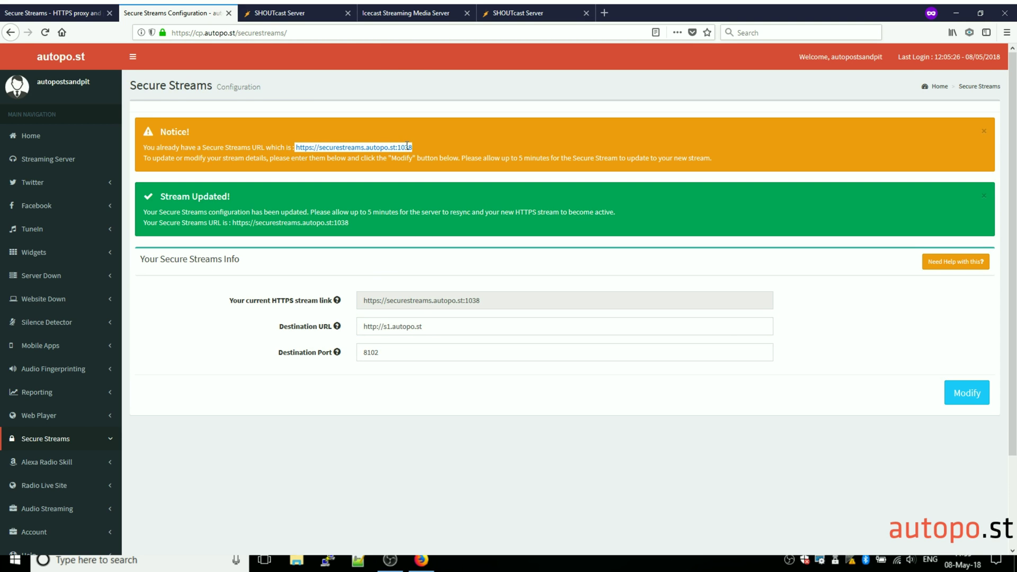
{"action": "left_click", "coordinate": [605, 13]}
{"action": "left_click", "coordinate": [446, 18]}
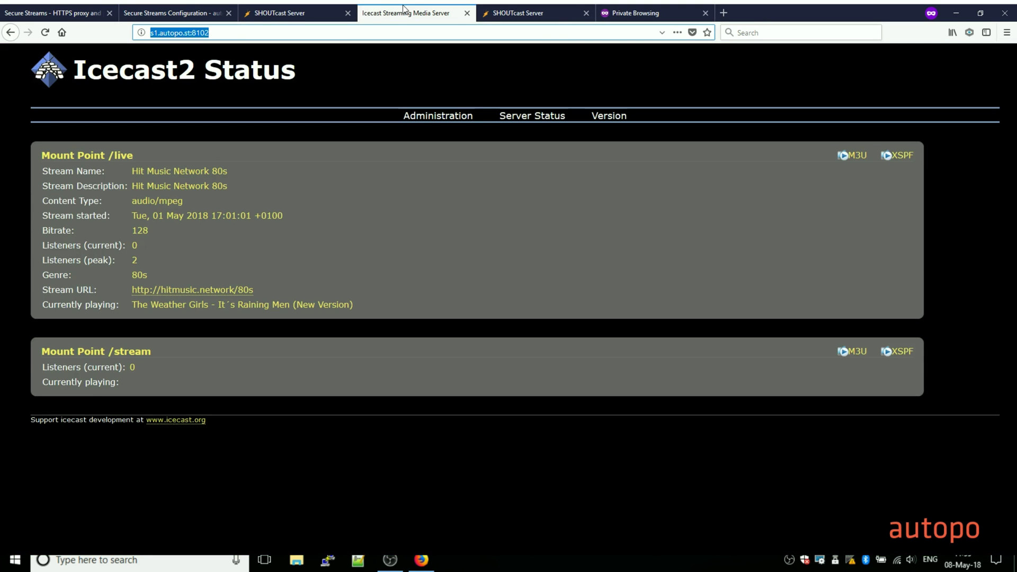
{"action": "left_click", "coordinate": [232, 33]}
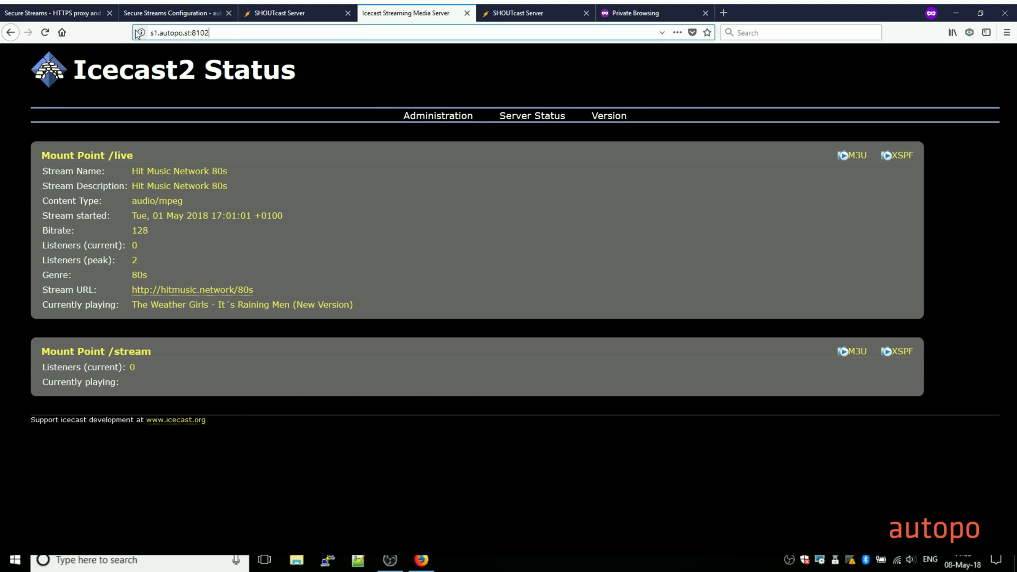
{"action": "left_click", "coordinate": [634, 15]}
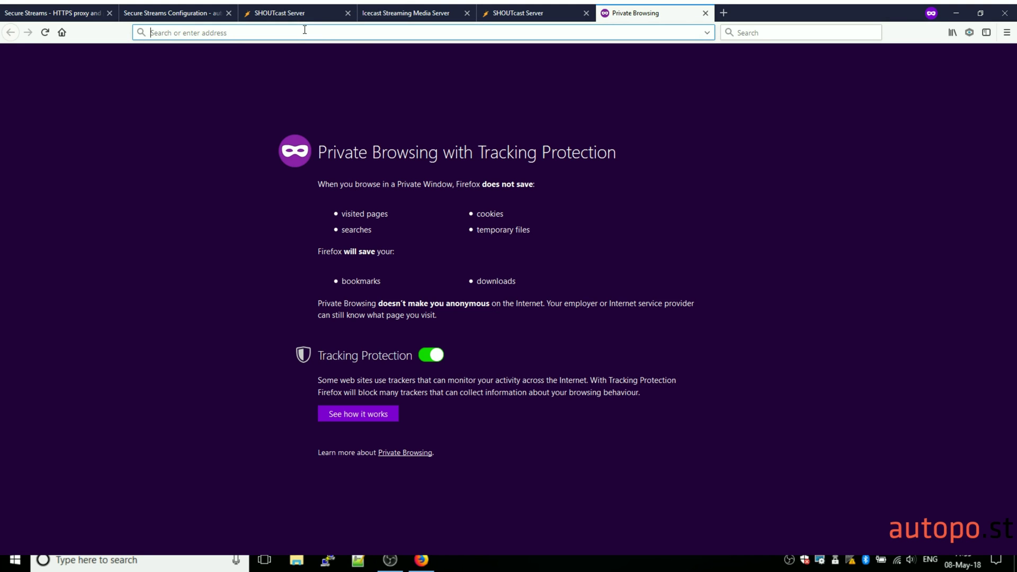
{"action": "key", "text": "ctrl+v"}
{"action": "key", "text": "Return"}
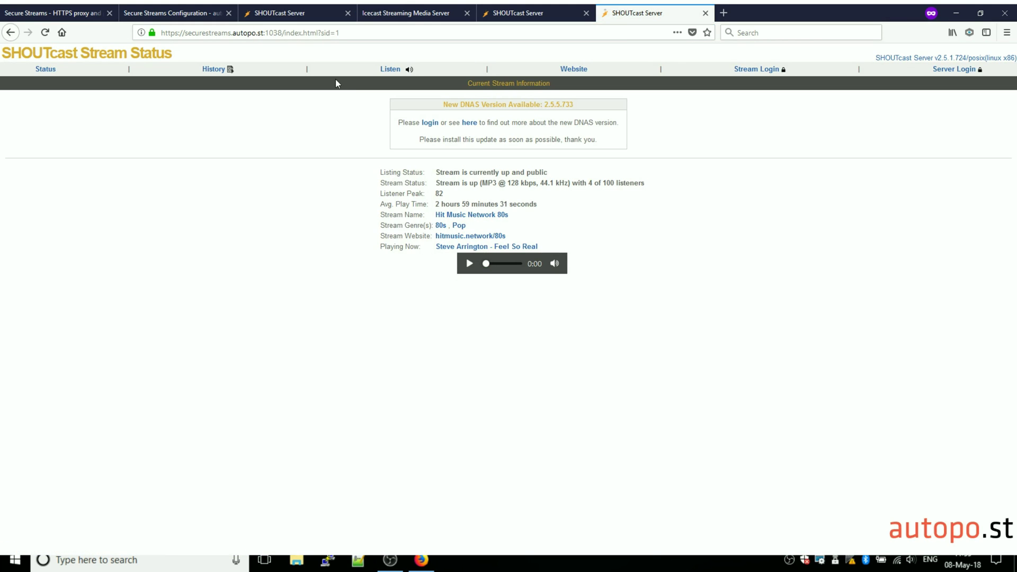
Step: Check the updated Secure Streams configuration, and reload the secure stream page to load the new destination
{"action": "left_click", "coordinate": [180, 16]}
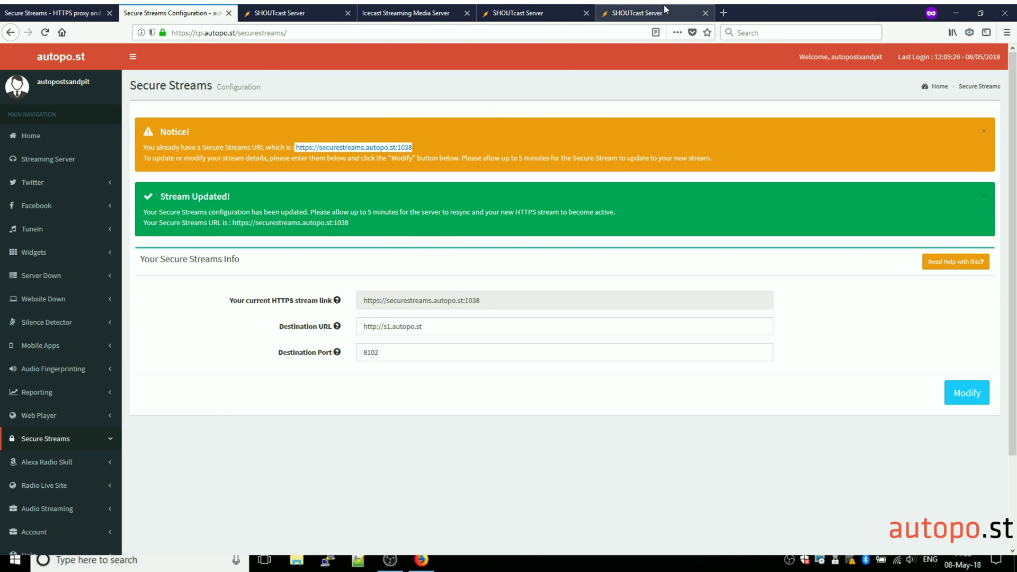
{"action": "left_click", "coordinate": [665, 7]}
{"action": "left_click", "coordinate": [45, 32]}
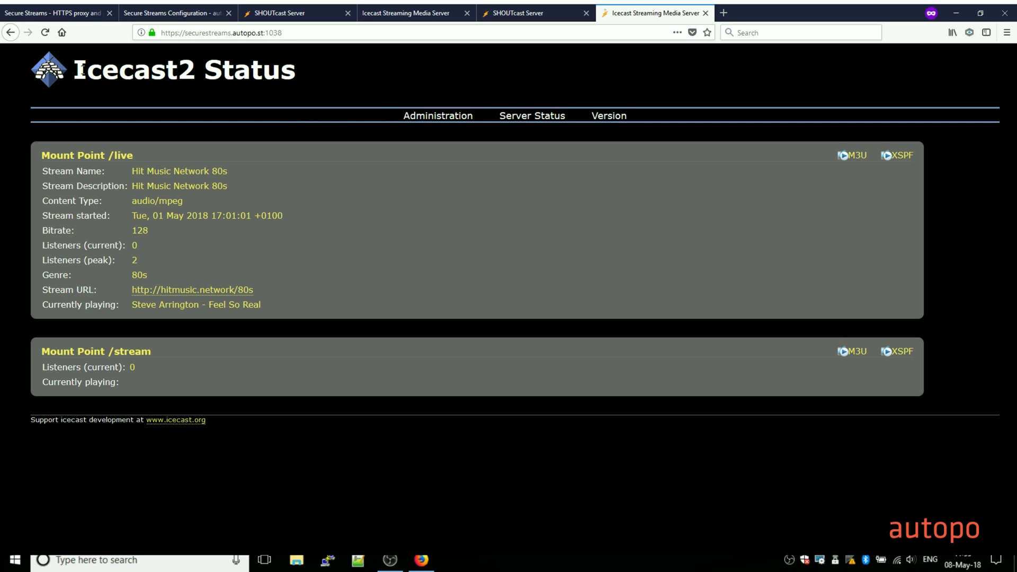
{"action": "left_click", "coordinate": [45, 33]}
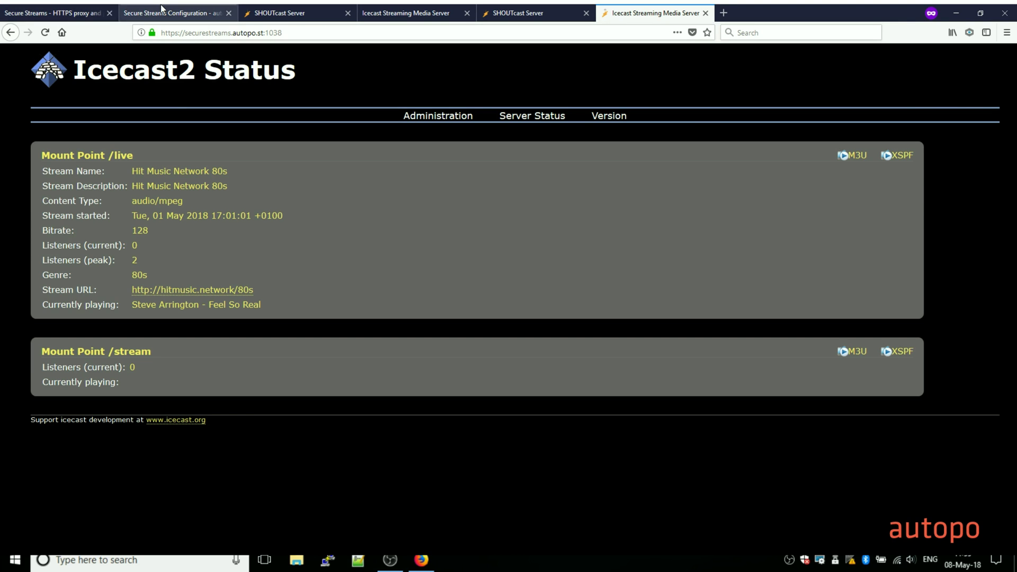
Step: Return to the Secure Streams configuration and review the Destination URL and Destination Port fields
{"action": "left_click", "coordinate": [163, 12]}
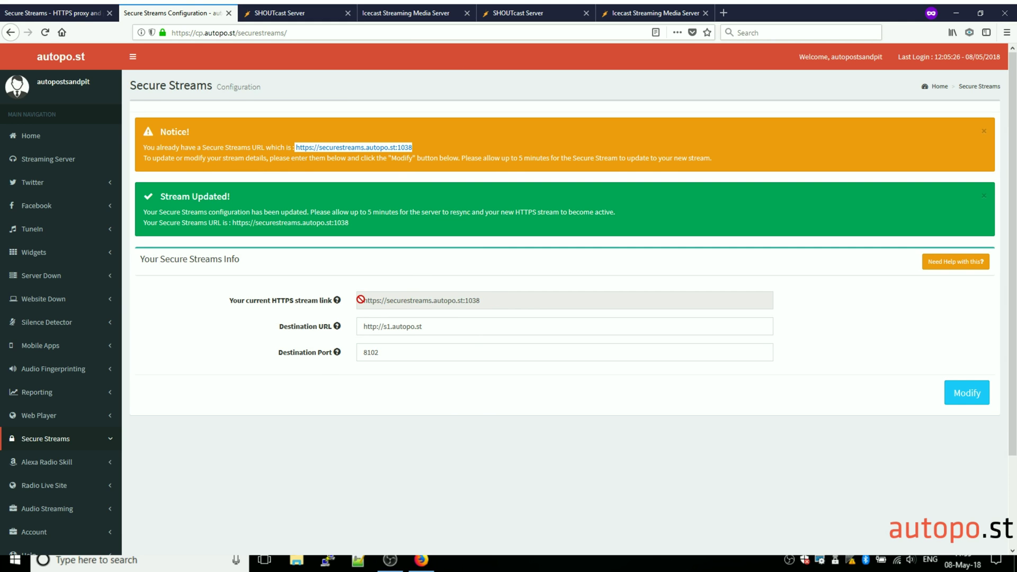
{"action": "left_click", "coordinate": [422, 327]}
{"action": "triple_click", "coordinate": [421, 327]}
{"action": "left_click", "coordinate": [393, 352]}
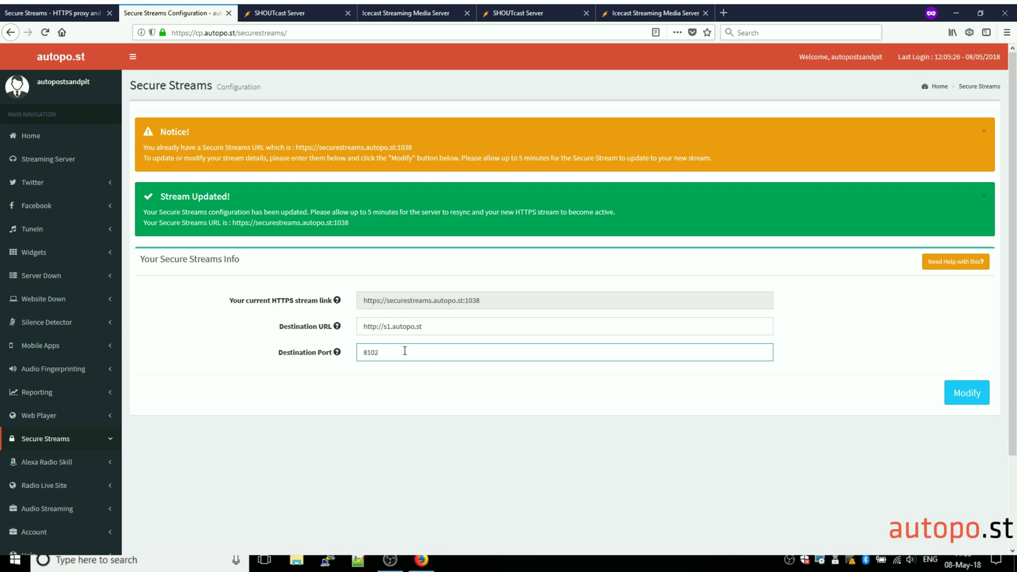
Step: Read through the Secure Streams product page on the autopo.st website, down to the pricing and sign-up link
{"action": "left_click", "coordinate": [61, 11]}
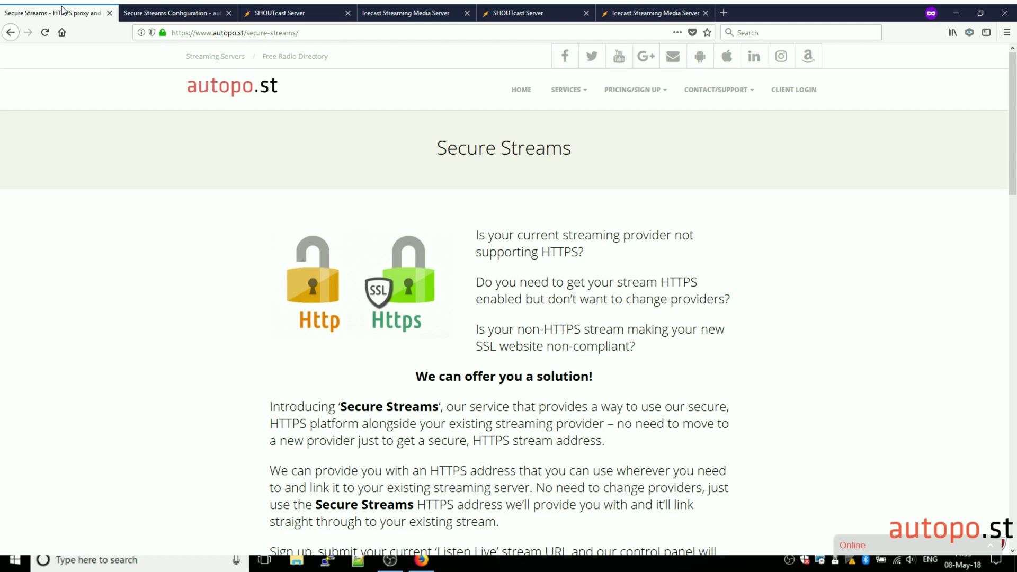
{"action": "scroll", "coordinate": [567, 326], "scroll_direction": "down", "scroll_amount": 2}
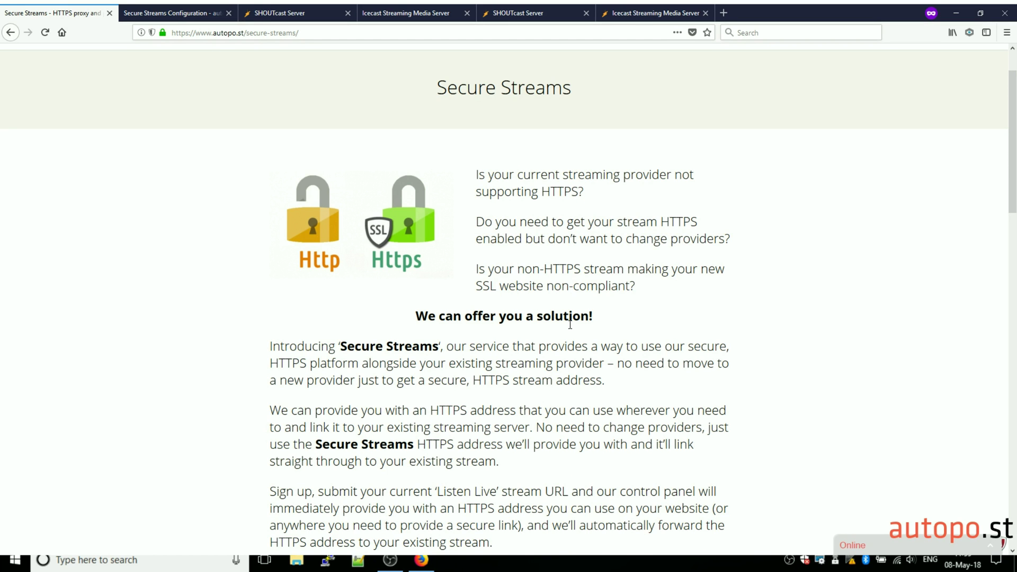
{"action": "scroll", "coordinate": [572, 322], "scroll_direction": "down", "scroll_amount": 2}
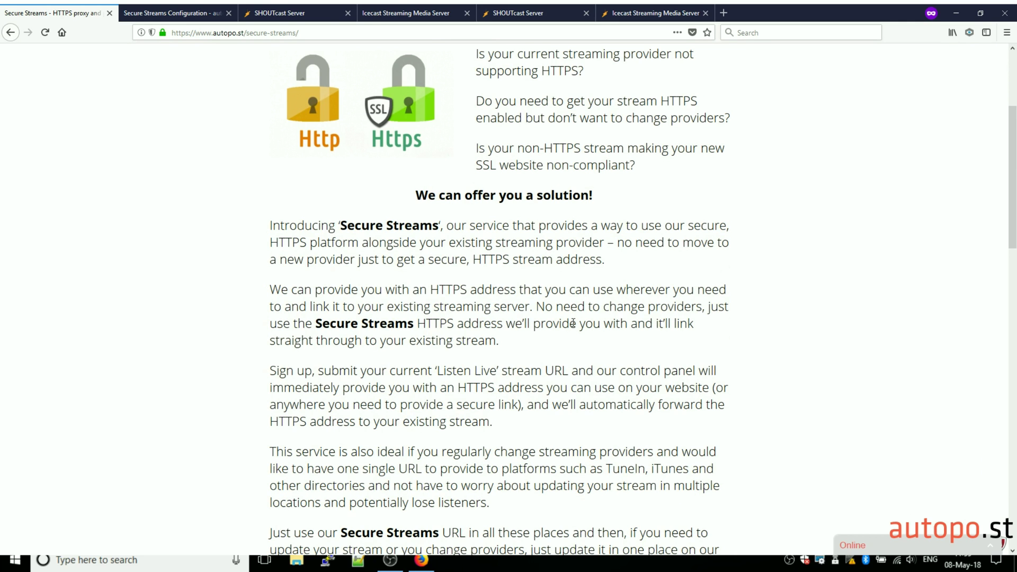
{"action": "scroll", "coordinate": [573, 322], "scroll_direction": "down", "scroll_amount": 3}
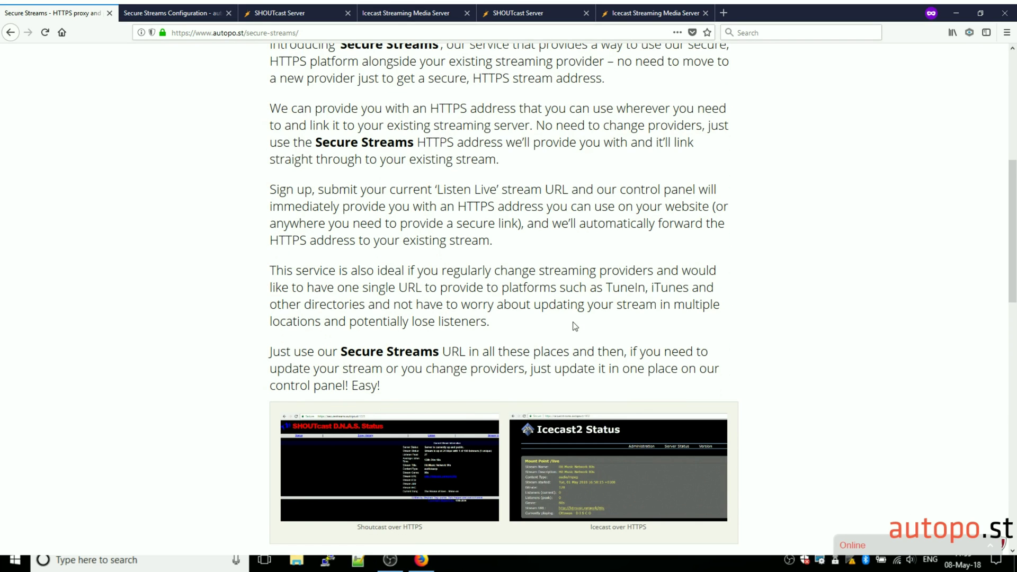
{"action": "scroll", "coordinate": [575, 324], "scroll_direction": "down", "scroll_amount": 3}
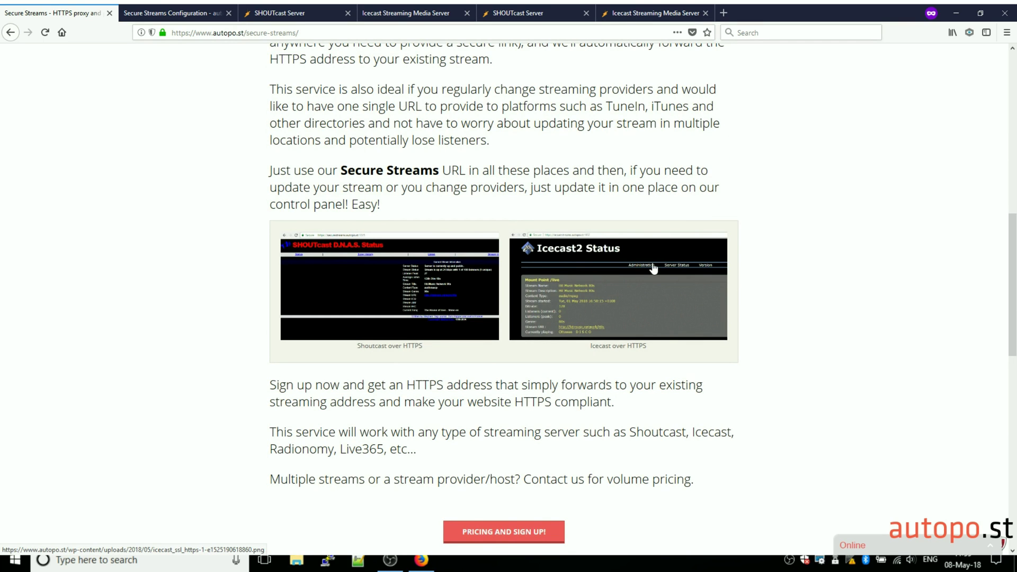
{"action": "scroll", "coordinate": [654, 269], "scroll_direction": "down", "scroll_amount": 1}
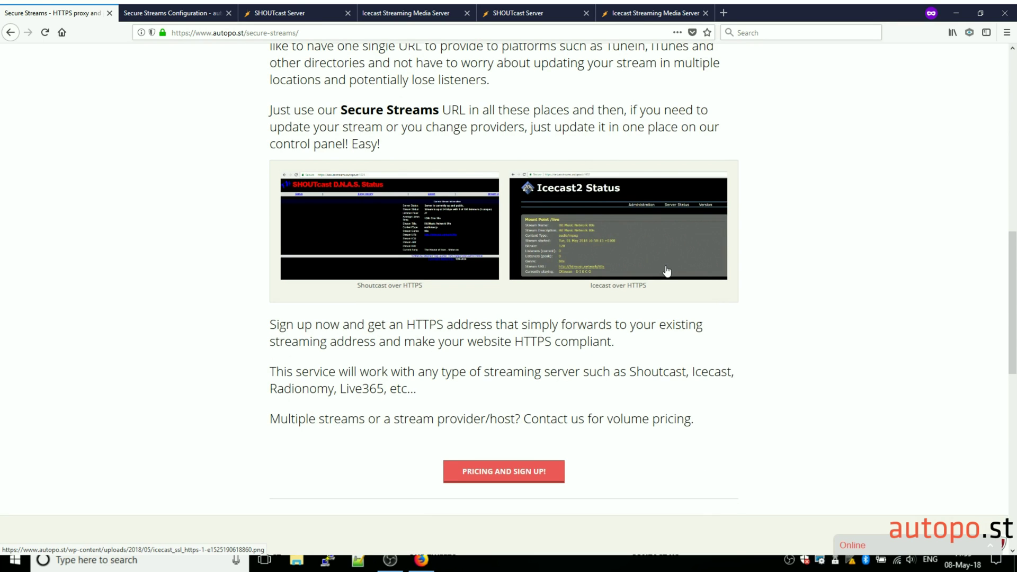
Step: Check the website's contact and support options, and open the online live chat form
{"action": "scroll", "coordinate": [667, 271], "scroll_direction": "up", "scroll_amount": 3}
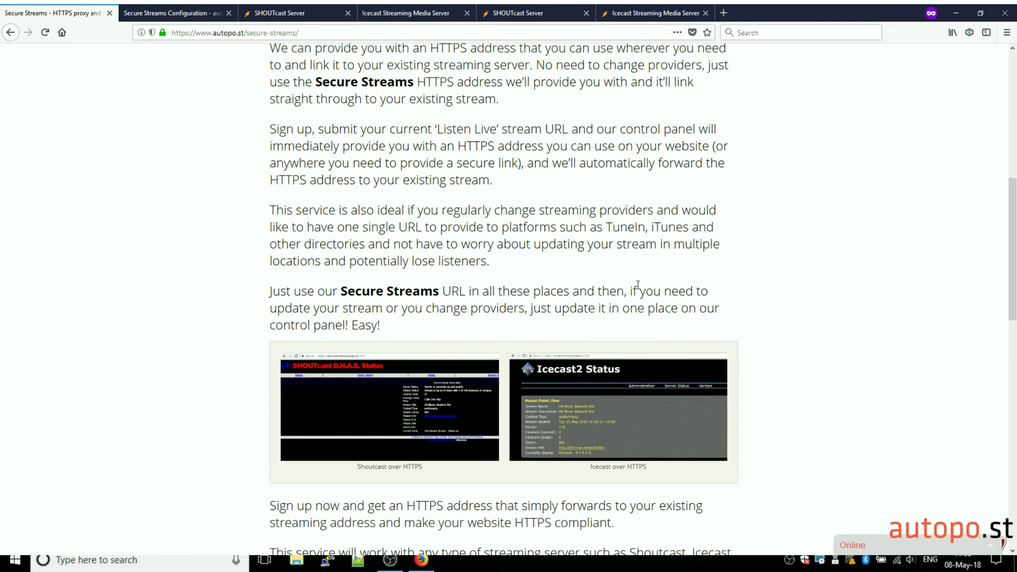
{"action": "scroll", "coordinate": [638, 285], "scroll_direction": "up", "scroll_amount": 5}
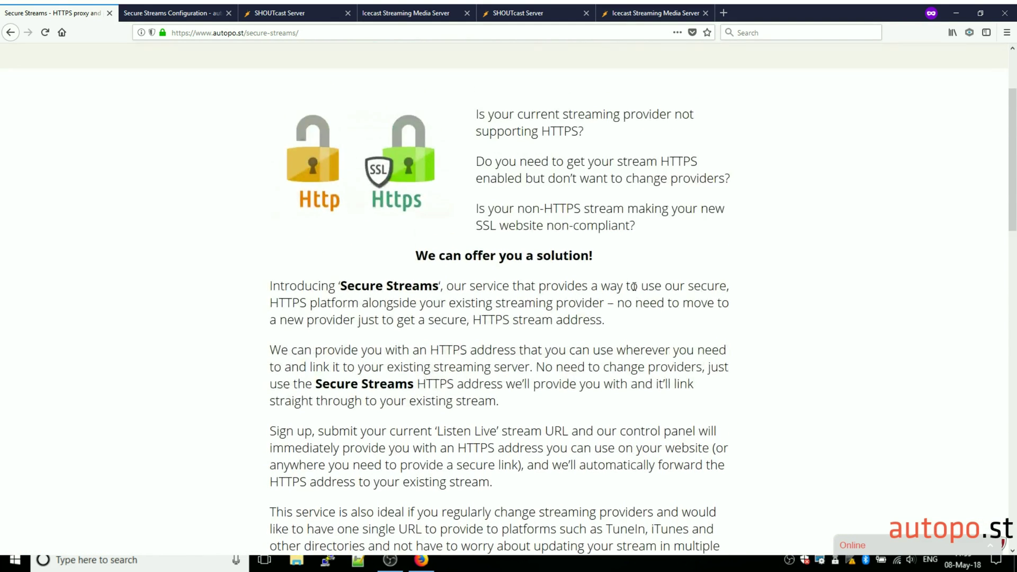
{"action": "scroll", "coordinate": [635, 286], "scroll_direction": "up", "scroll_amount": 2}
{"action": "mouse_move", "coordinate": [709, 92]}
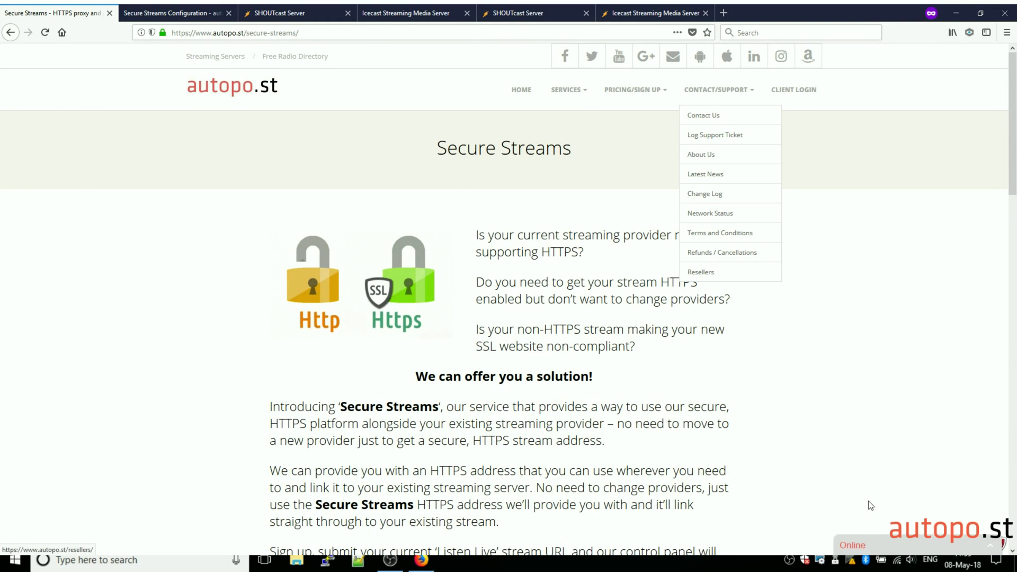
{"action": "left_click", "coordinate": [858, 549]}
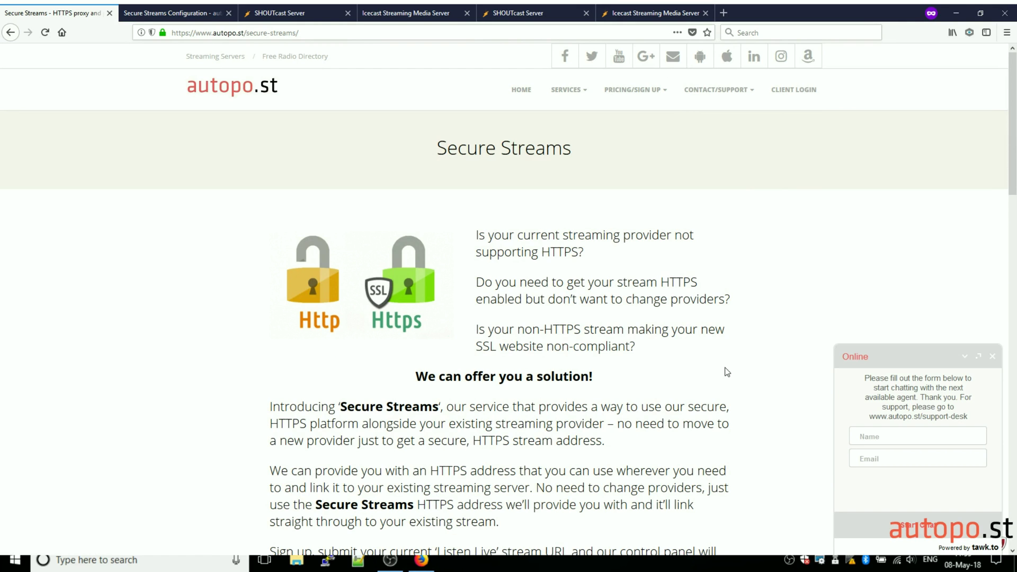